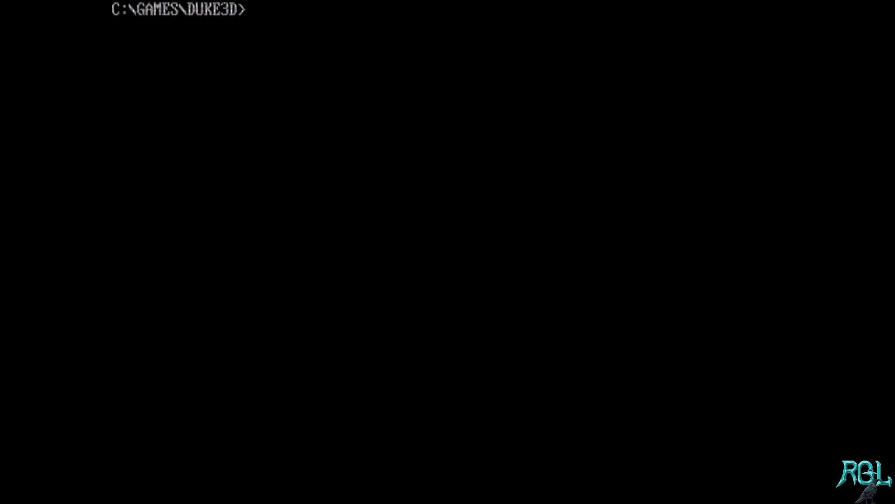
# Step: Launch the BUILD editor from the command prompt with the map ytt_01 and accept the licence terms
pyautogui.write('ls')
pyautogui.press('Return')
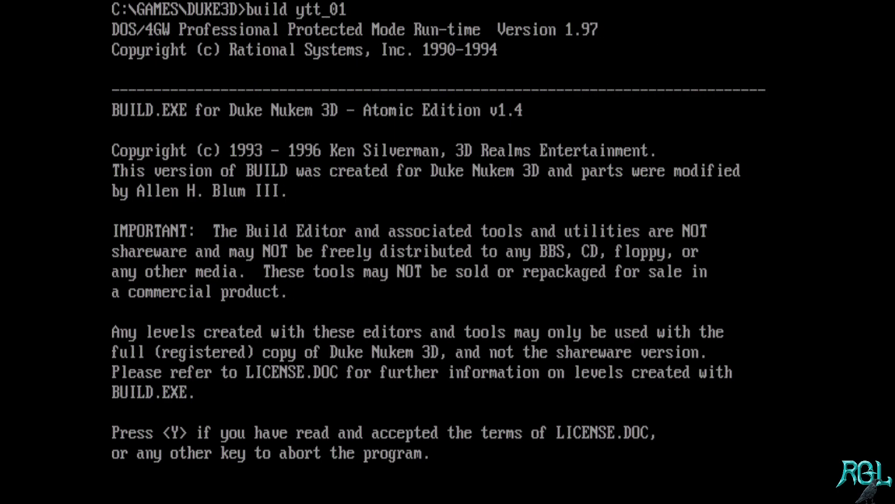
pyautogui.press('y')
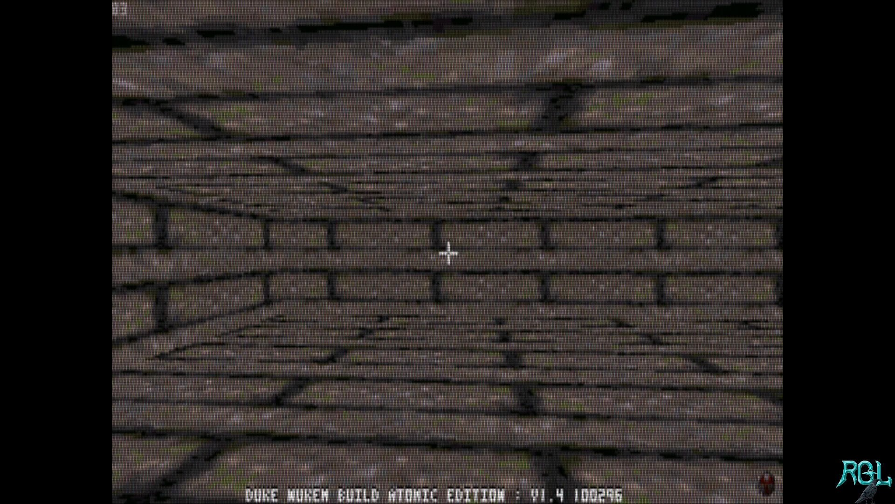
# Step: Switch to the 2D map view and load NEWBOARD.MAP from the map file list
pyautogui.press('KP_Enter')
pyautogui.press('KP_Enter')
pyautogui.press('KP_Enter')
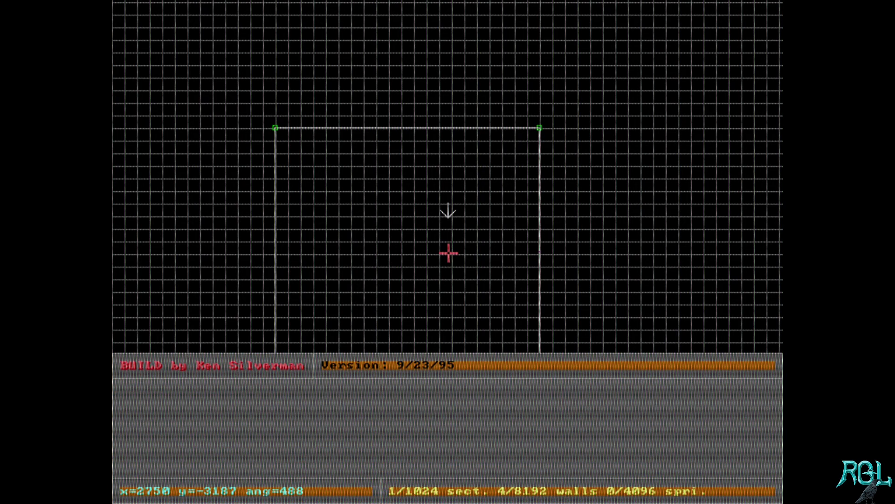
pyautogui.press('Escape')
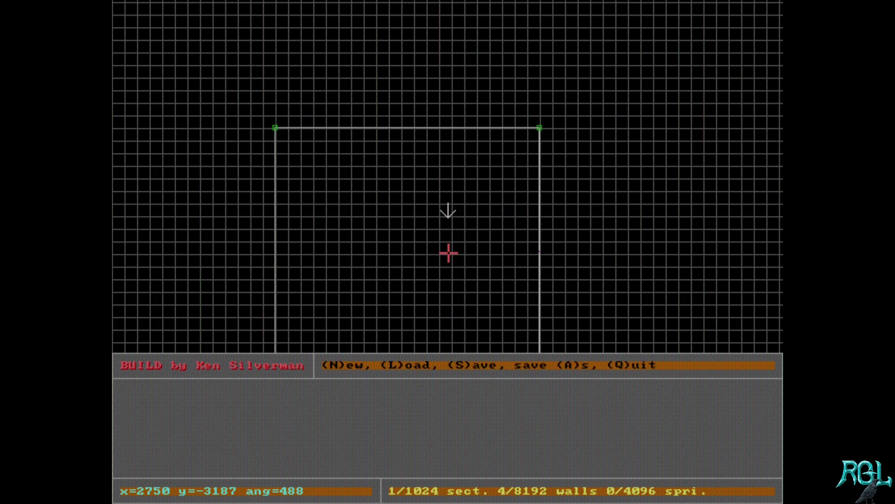
pyautogui.press('l')
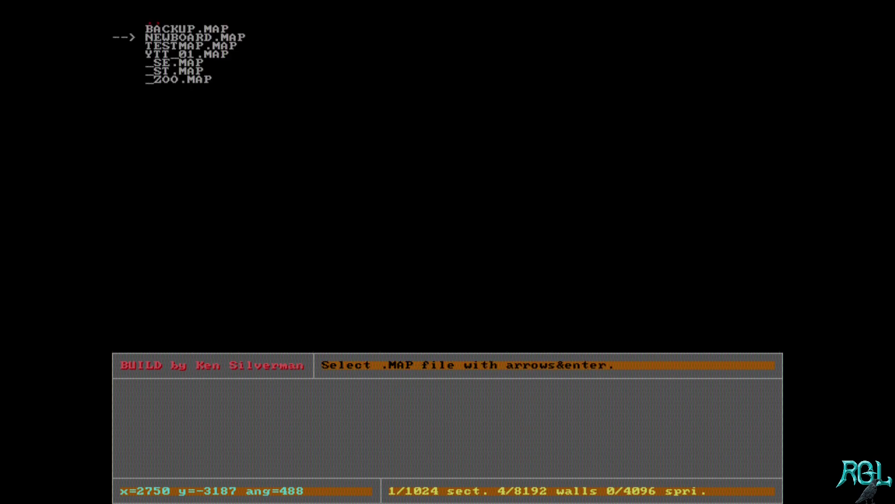
pyautogui.press('Return')
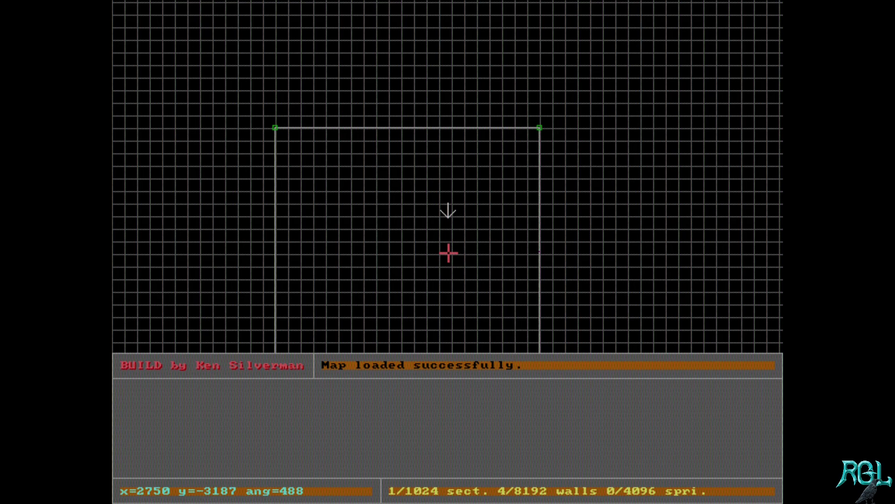
# Step: Draw a corridor outline about 29 by 9 grid squares from the room's lower-right corner back to the room's right wall
pyautogui.moveTo(498, 245); pyautogui.dragTo(448, 210, button='right')
pyautogui.press('z')
pyautogui.press('z')
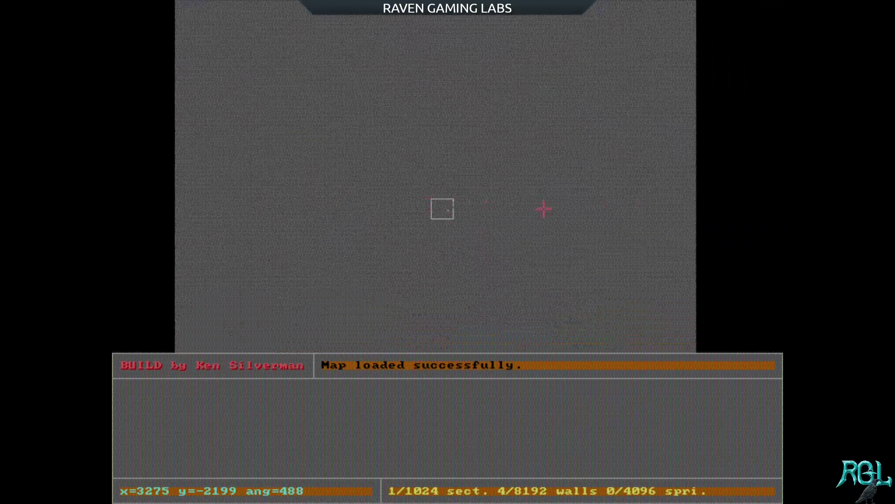
pyautogui.press('a')
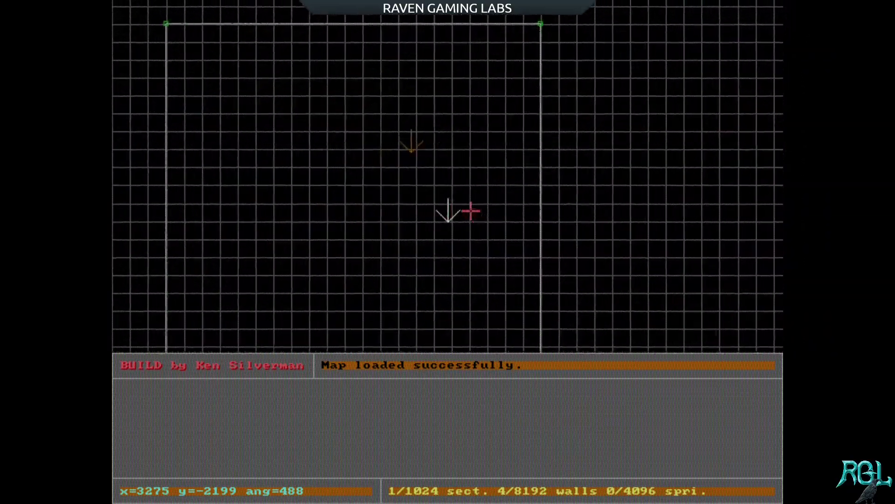
pyautogui.moveTo(470, 211); pyautogui.dragTo(448, 211, button='right')
pyautogui.press('z')
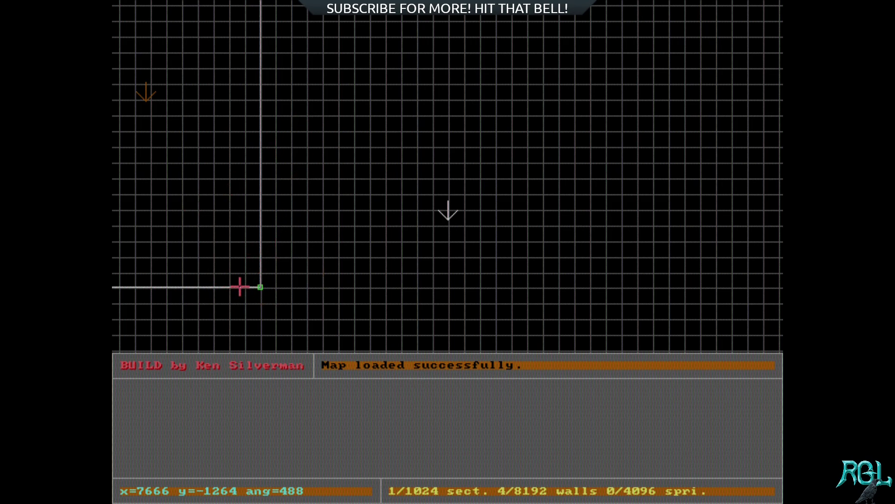
pyautogui.press('space')
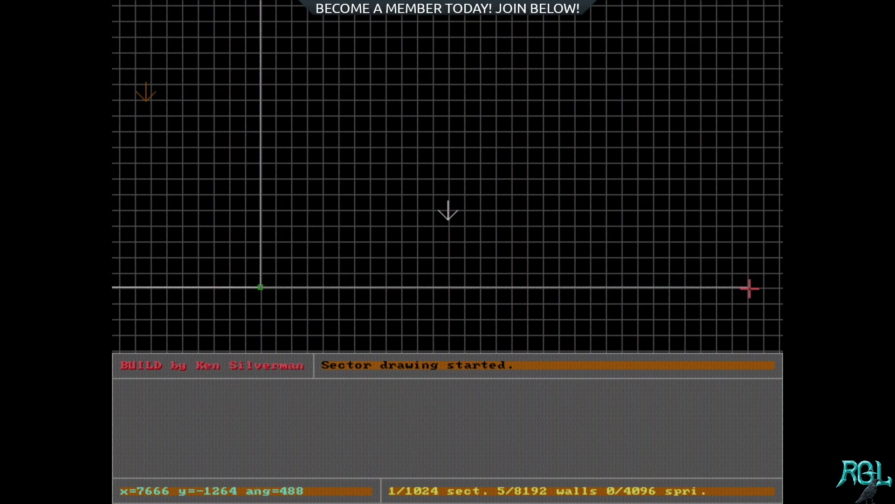
pyautogui.press('space')
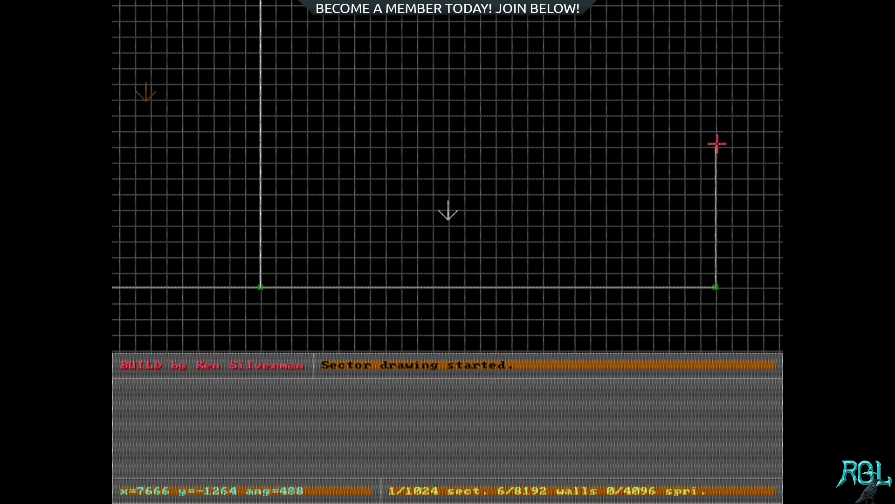
pyautogui.press('space')
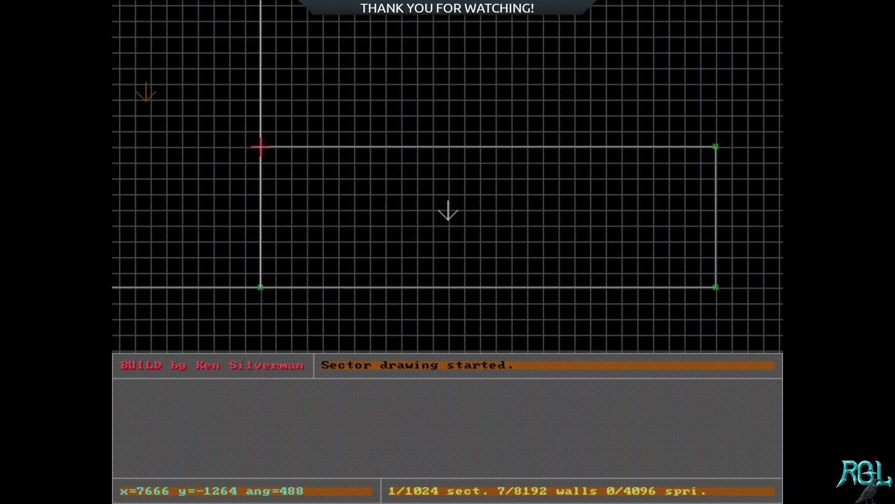
pyautogui.press('space')
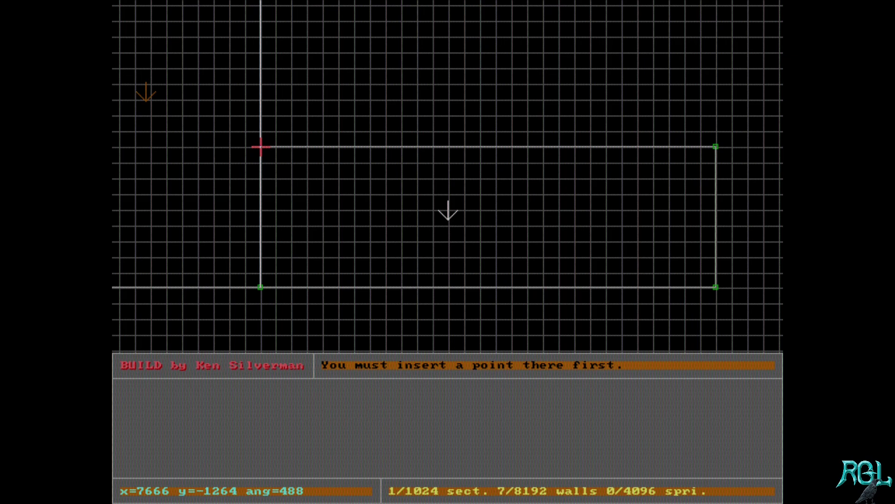
# Step: Insert a point on the room's right wall where the corridor's upper edge meets it, and close the new sector there
pyautogui.press('Insert')
pyautogui.moveTo(260, 146)
pyautogui.mouseDown()
pyautogui.moveTo(386, 142)
pyautogui.moveTo(286, 334)
pyautogui.moveTo(246, 120)
pyautogui.moveTo(269, 304)
pyautogui.moveTo(246, 286)
pyautogui.moveTo(253, 286)
pyautogui.moveTo(282, 126)
pyautogui.moveTo(250, 151)
pyautogui.moveTo(274, 290)
pyautogui.moveTo(278, 140)
pyautogui.moveTo(261, 294)
pyautogui.moveTo(704, 288)
pyautogui.moveTo(368, 254)
pyautogui.moveTo(204, 256)
pyautogui.moveTo(242, 84)
pyautogui.moveTo(260, 148)
pyautogui.moveTo(294, 32)
pyautogui.moveTo(263, 153)
pyautogui.mouseUp()
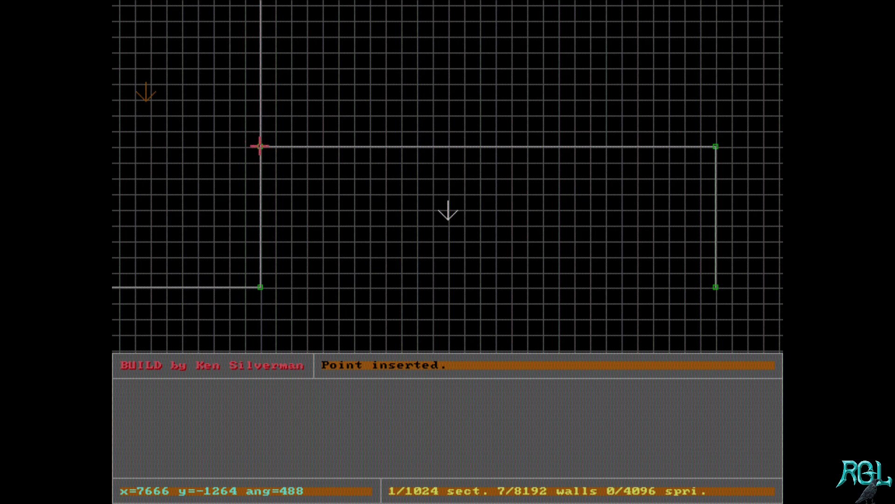
pyautogui.press('space')
pyautogui.press('space')
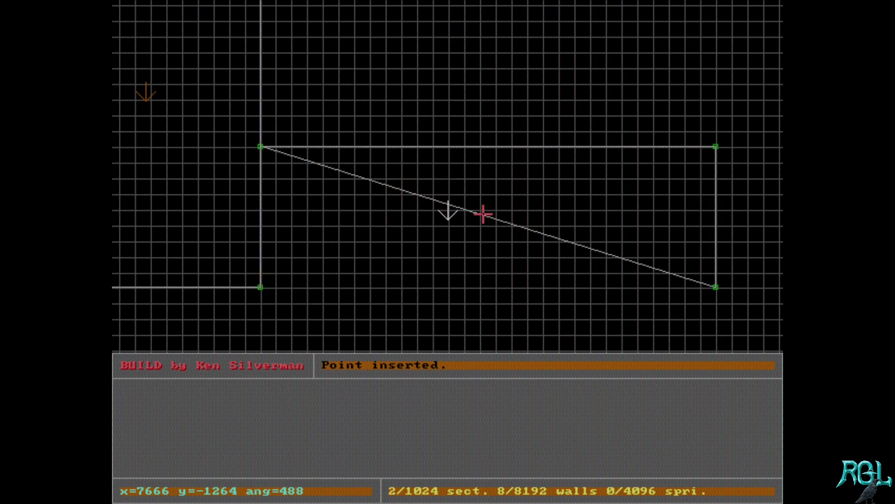
# Step: Place the camera inside the room, inspect the wall beside the new sector in 3D, and return to the 2D map
pyautogui.press('Return')
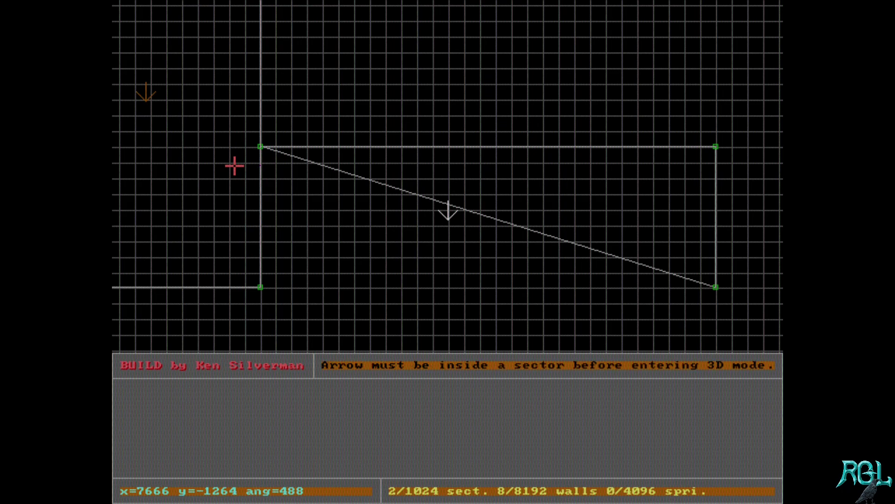
pyautogui.moveTo(371, 200); pyautogui.dragTo(451, 208, button='right')
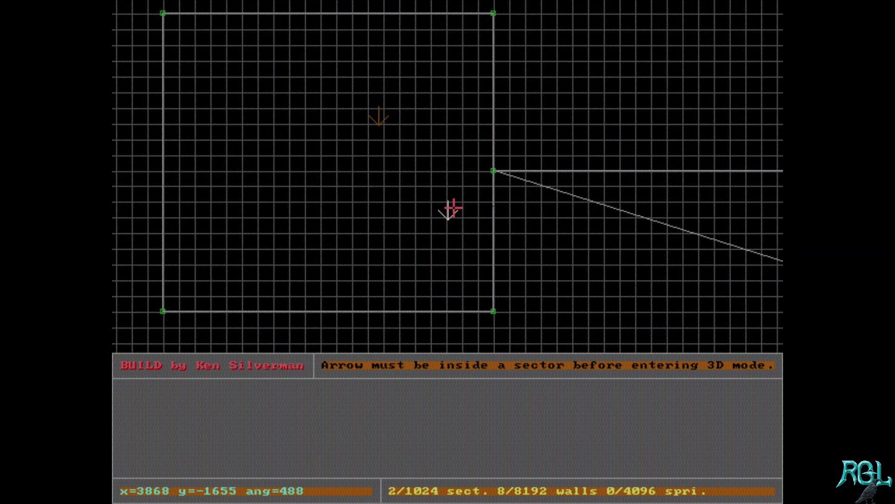
pyautogui.press('KP_Enter')
pyautogui.press('Left')
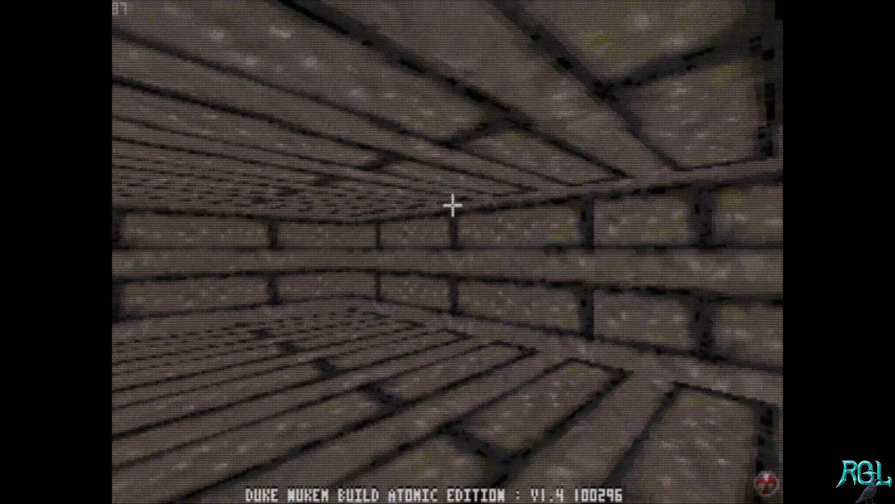
pyautogui.press('Down')
pyautogui.press('Up')
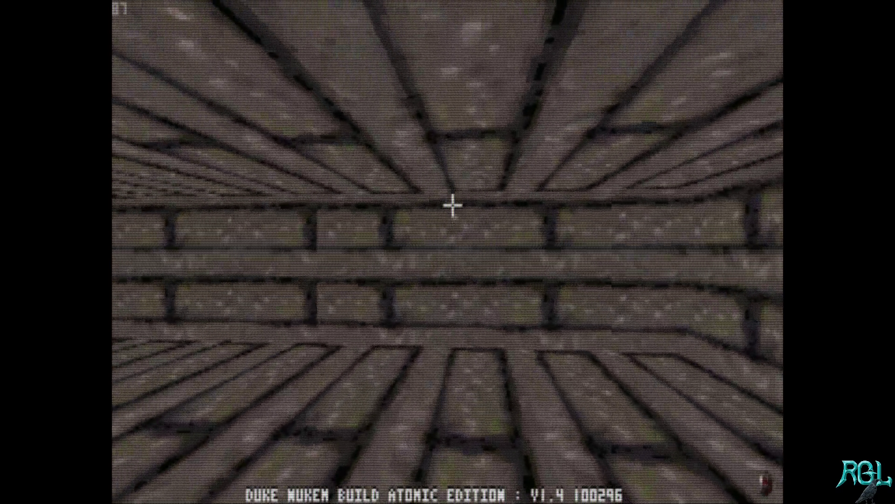
pyautogui.press('Return')
pyautogui.press('Up')
pyautogui.press('Down')
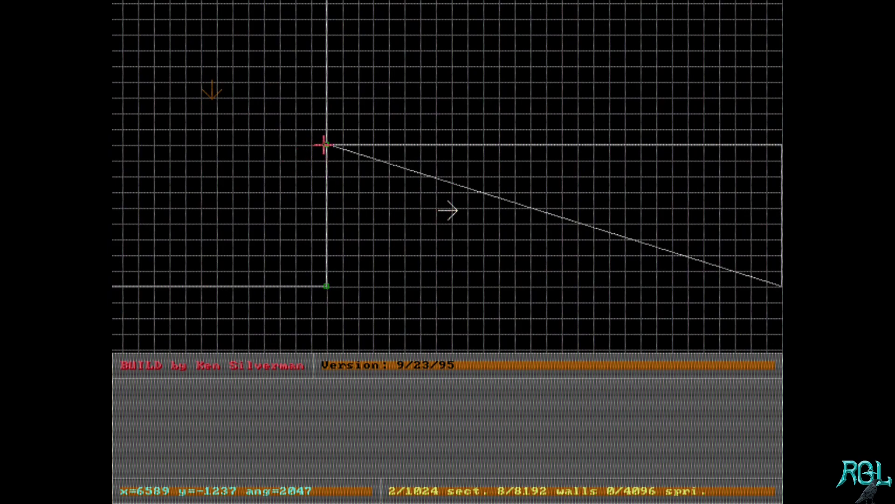
# Step: Insert a point on the new sector's diagonal wall and move it onto the room's lower-right corner to form a rectangular corridor
pyautogui.moveTo(325, 145)
pyautogui.mouseDown()
pyautogui.moveTo(378, 112)
pyautogui.moveTo(356, 80)
pyautogui.moveTo(329, 141)
pyautogui.moveTo(450, 84)
pyautogui.moveTo(420, 62)
pyautogui.moveTo(340, 194)
pyautogui.moveTo(640, 176)
pyautogui.moveTo(558, 223)
pyautogui.moveTo(531, 176)
pyautogui.moveTo(544, 217)
pyautogui.moveTo(410, 177)
pyautogui.moveTo(329, 140)
pyautogui.mouseUp()
pyautogui.press('Insert')
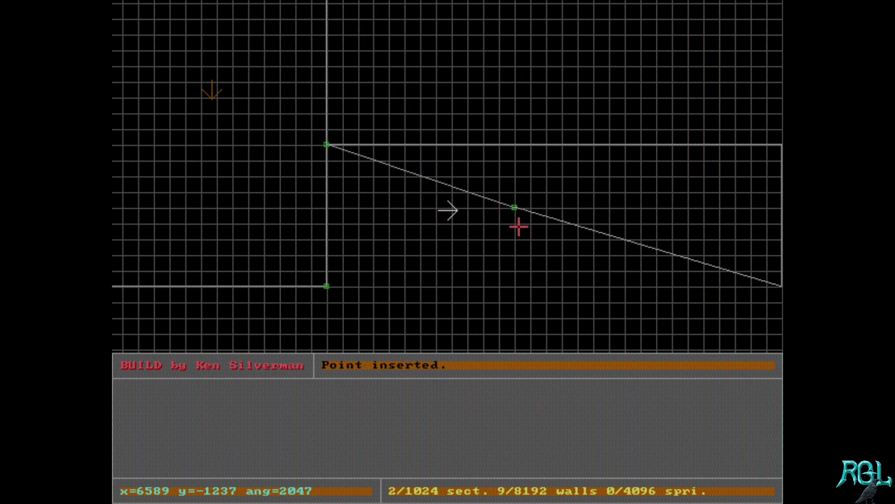
pyautogui.moveTo(327, 143)
pyautogui.mouseDown()
pyautogui.moveTo(438, 138)
pyautogui.moveTo(578, 94)
pyautogui.moveTo(314, 143)
pyautogui.moveTo(325, 141)
pyautogui.mouseUp()
pyautogui.moveTo(515, 206); pyautogui.dragTo(326, 285)
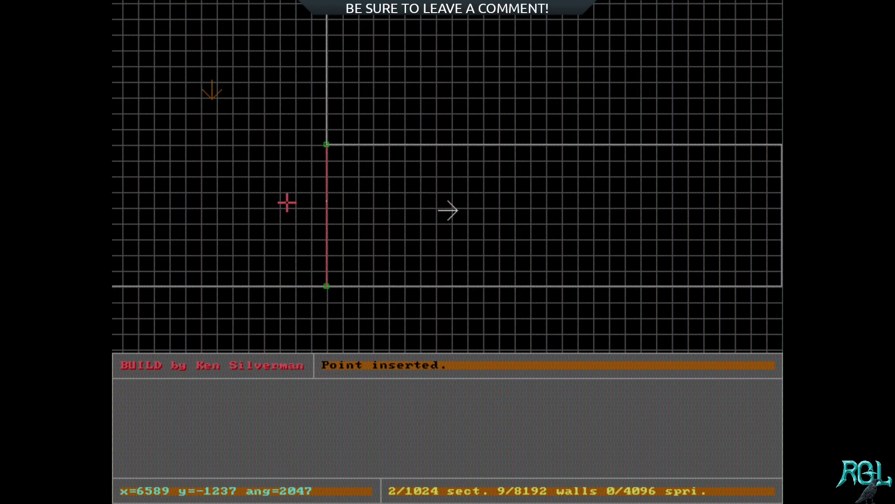
# Step: Inspect the opening between the room and the corridor in 3D, and return to the 2D map
pyautogui.press('KP_Enter')
pyautogui.press('Right')
pyautogui.press('Left')
pyautogui.press('Up')
pyautogui.press('Left')
pyautogui.press('Right')
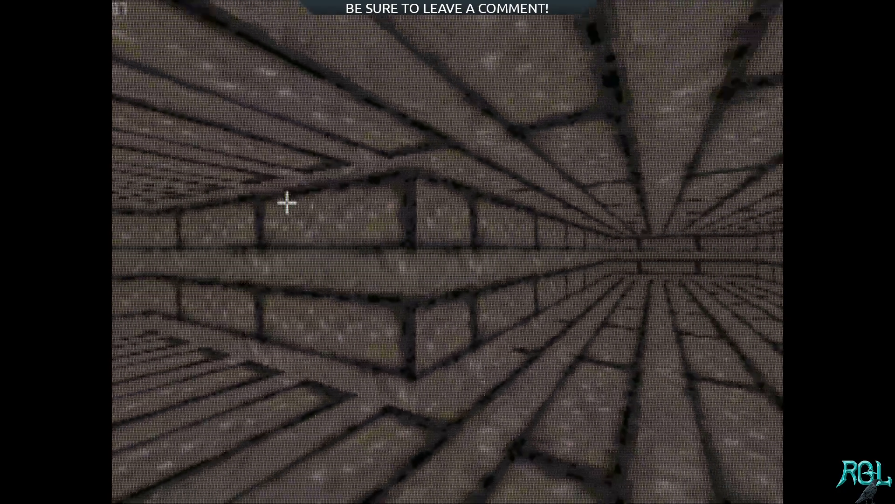
pyautogui.press('KP_Enter')
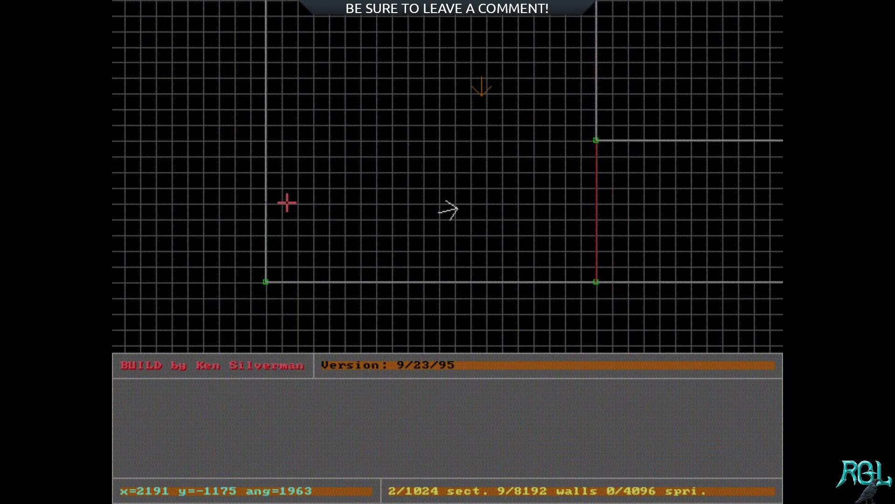
# Step: Draw a square sector about 9 by 9 grid squares joined to the far end wall of the corridor
pyautogui.rightClick(577, 198)
pyautogui.press('Up')
pyautogui.press('Down')
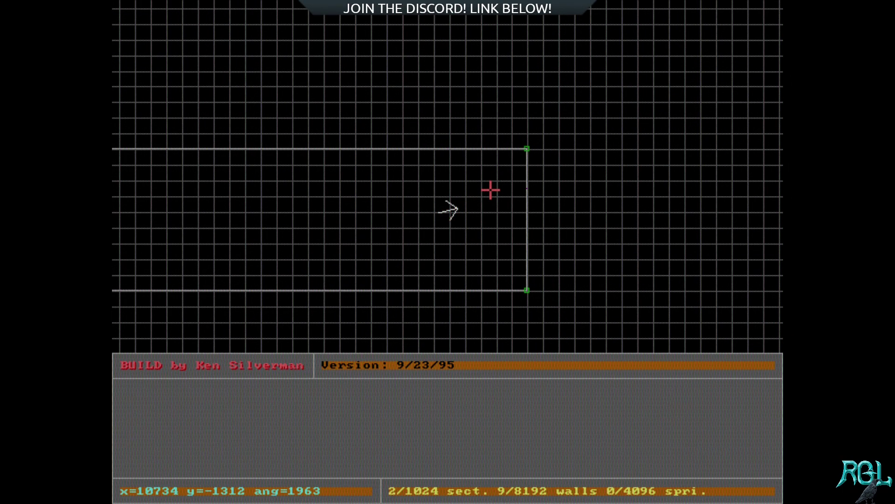
pyautogui.press('Up')
pyautogui.press('Down')
pyautogui.press('Right')
pyautogui.press('Up')
pyautogui.press('Up')
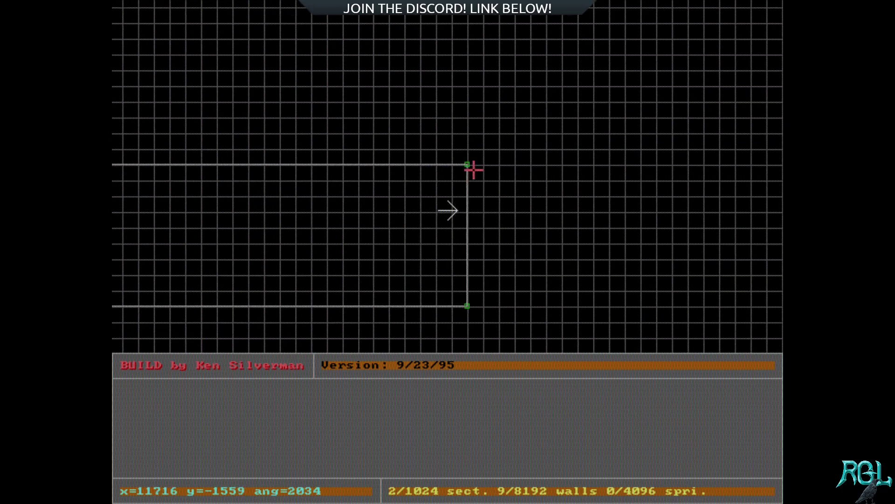
pyautogui.press('z')
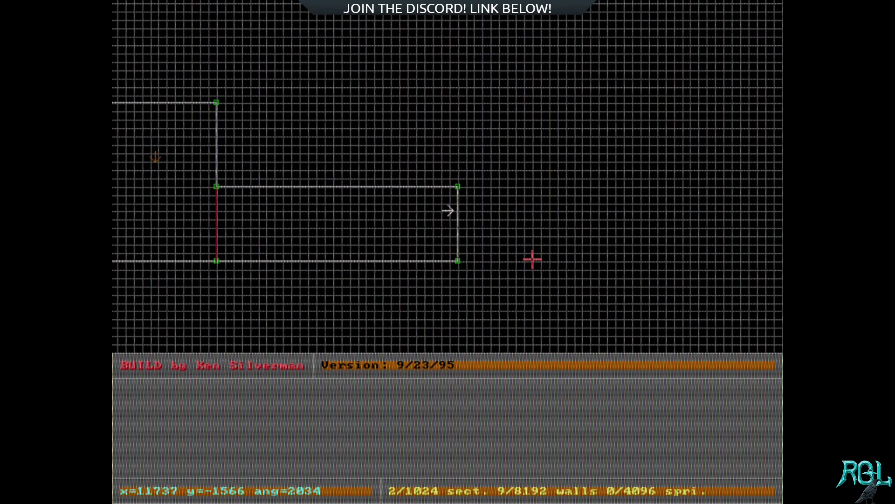
pyautogui.press('a')
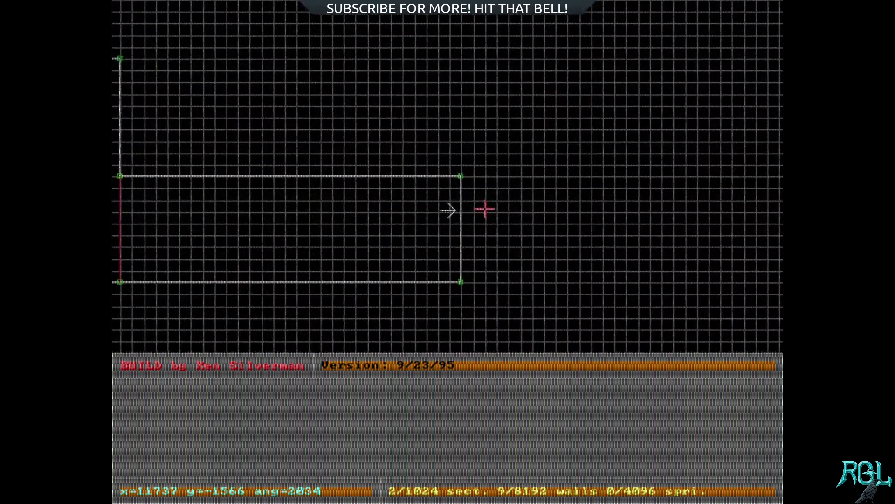
pyautogui.press('a')
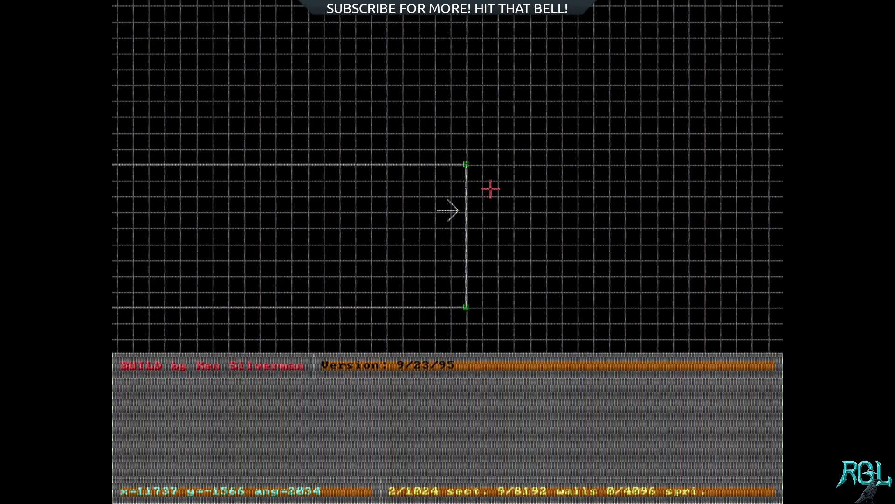
pyautogui.press('z')
pyautogui.press('space')
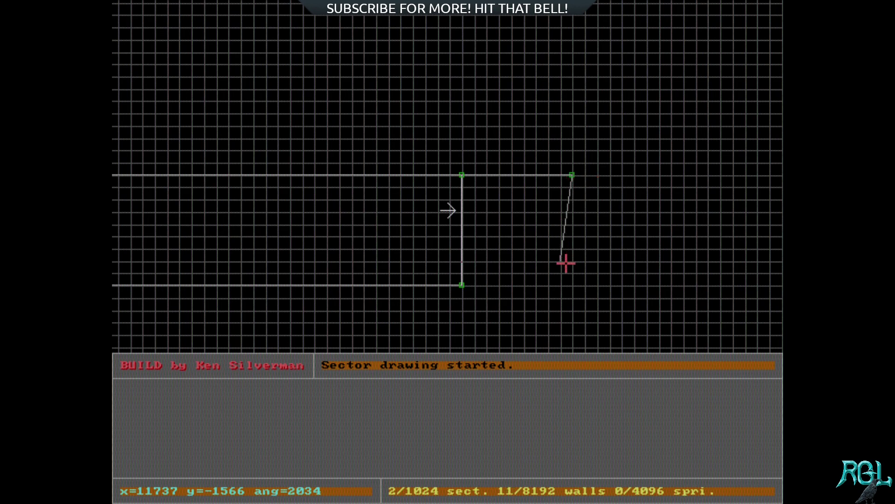
pyautogui.press('space')
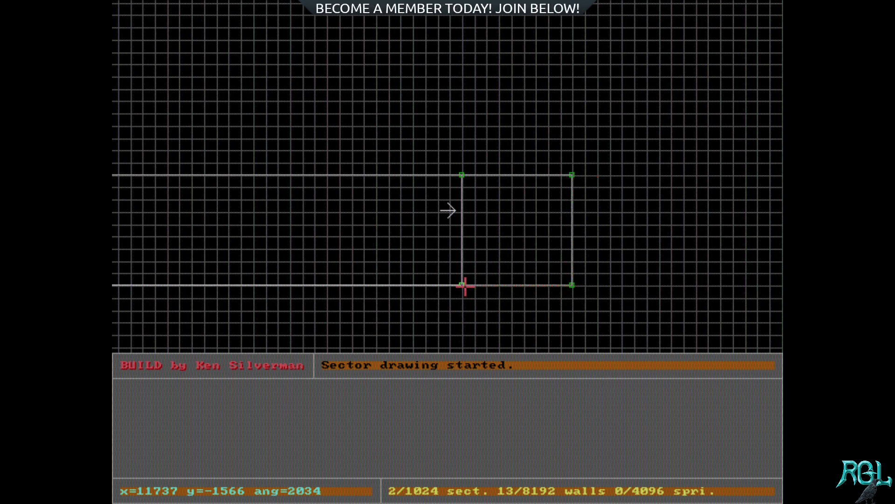
pyautogui.press('space')
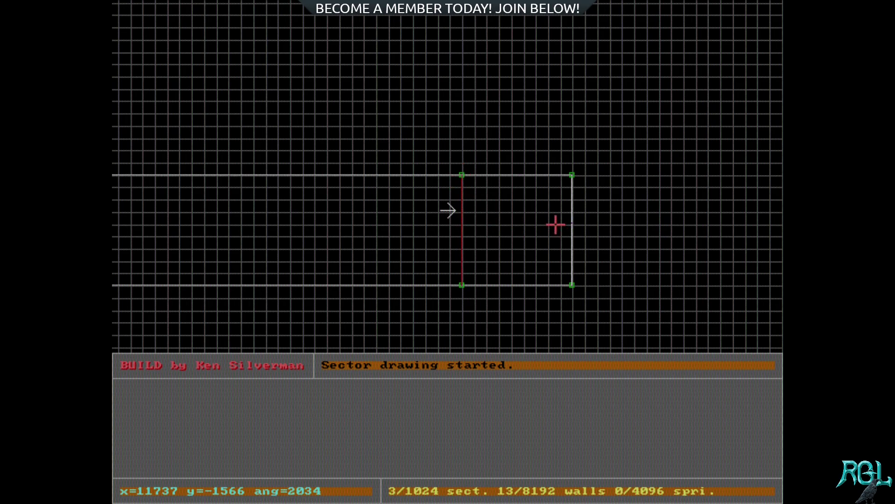
# Step: Walk through the corridor and the newly attached end sector in 3D to check their connection
pyautogui.press('KP_Enter')
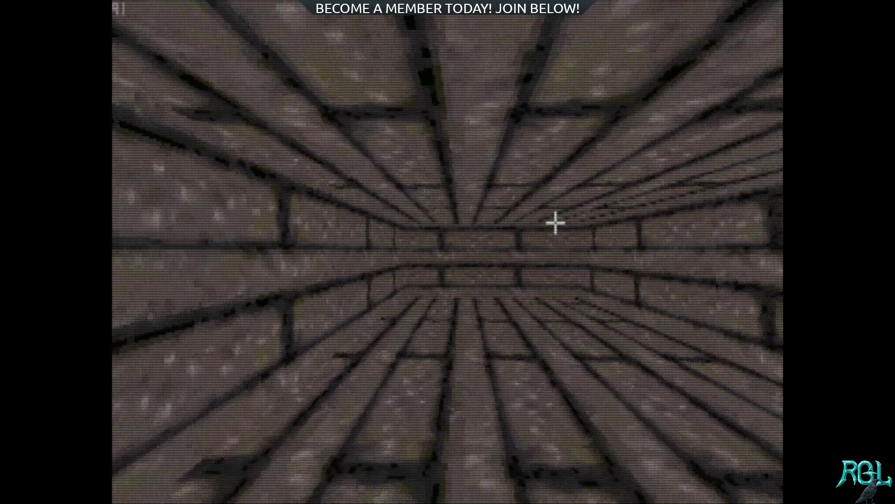
pyautogui.press('Down')
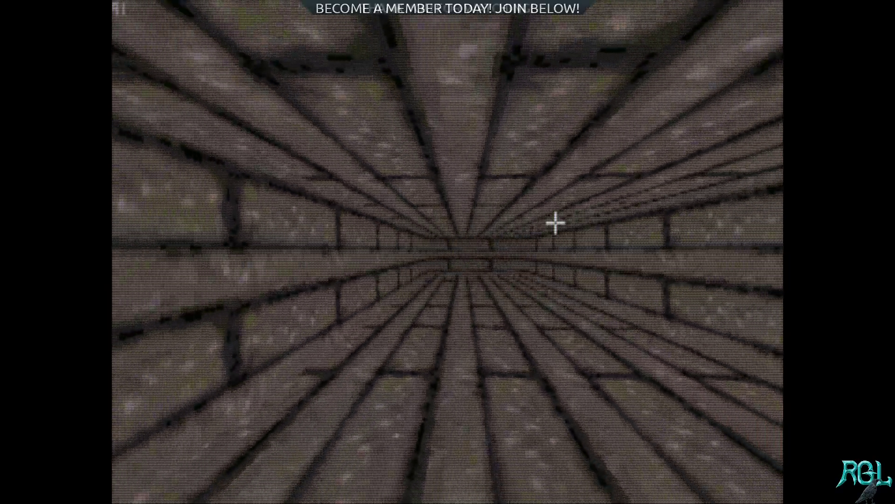
pyautogui.press('Right')
pyautogui.press('Up')
pyautogui.press('Up')
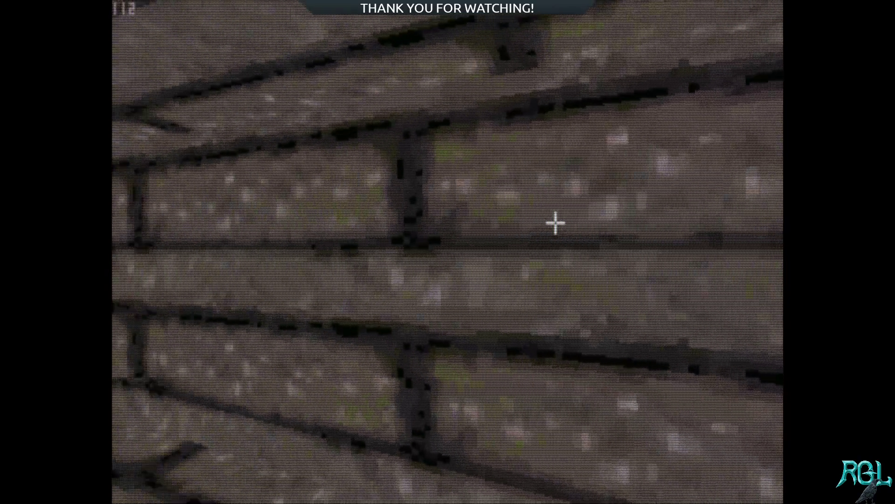
# Step: Return to the 2D map and draw a rectangular sector about 10 by 23 grid squares, joined to the upper wall of the square end sector
pyautogui.press('Left')
pyautogui.press('KP_Enter')
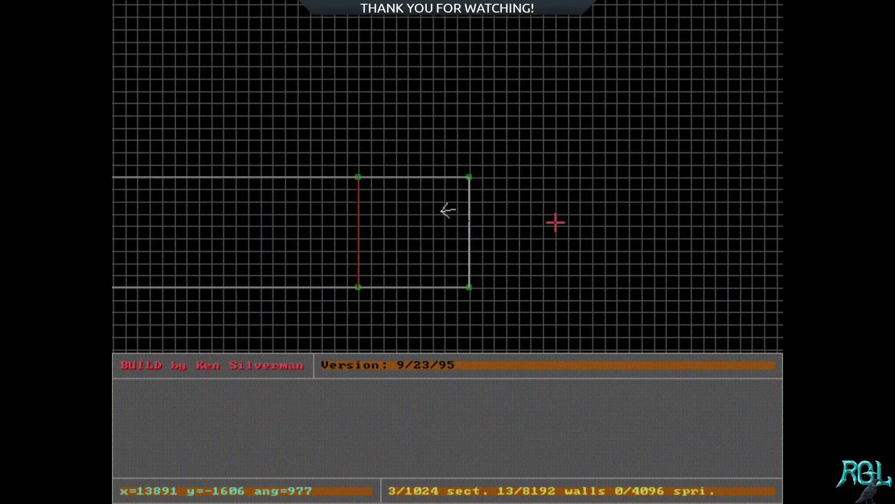
pyautogui.moveTo(413, 116); pyautogui.dragTo(448, 210, button='right')
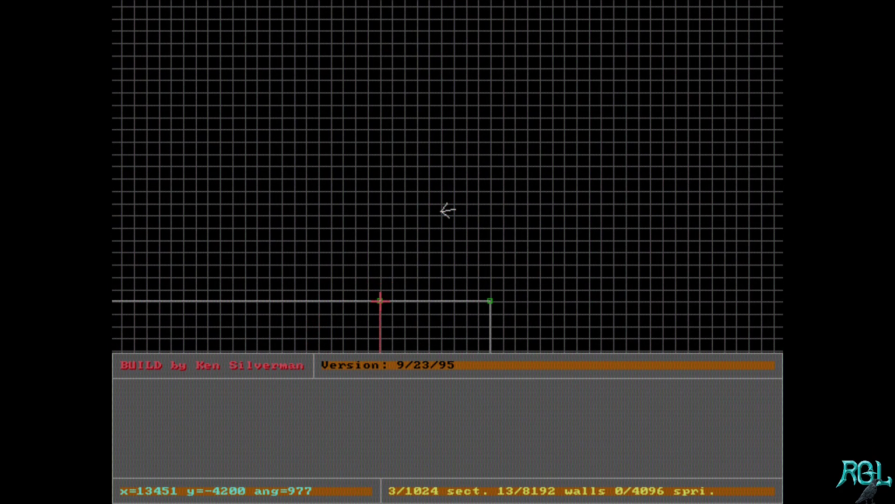
pyautogui.press('space')
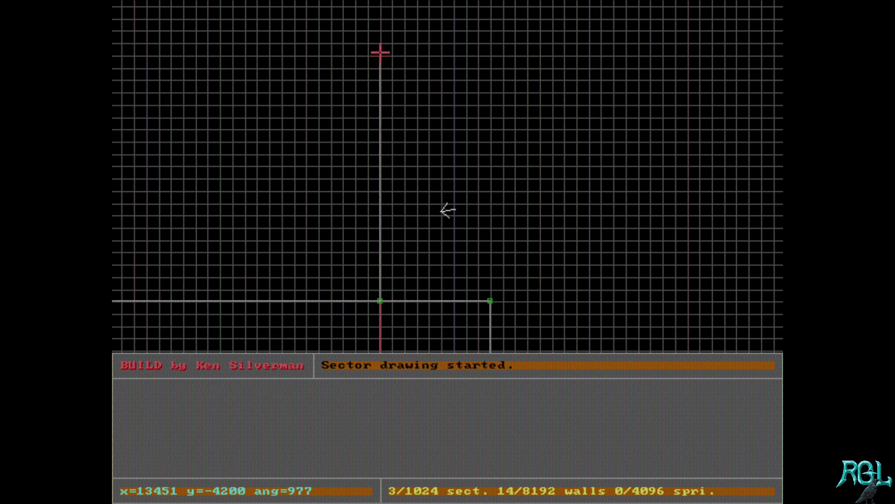
pyautogui.press('space')
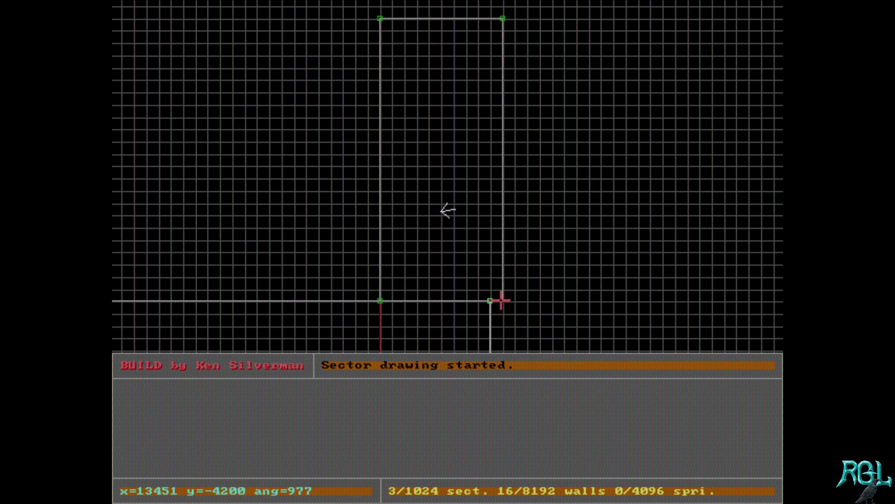
pyautogui.press('space')
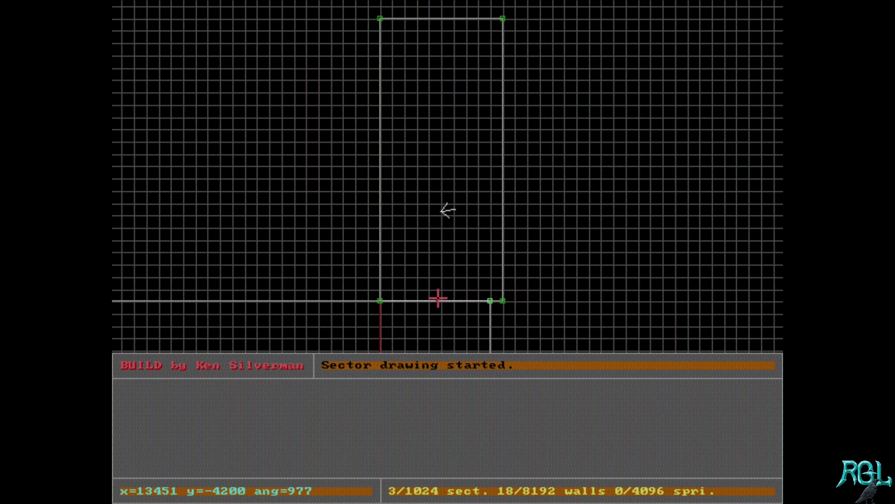
pyautogui.press('space')
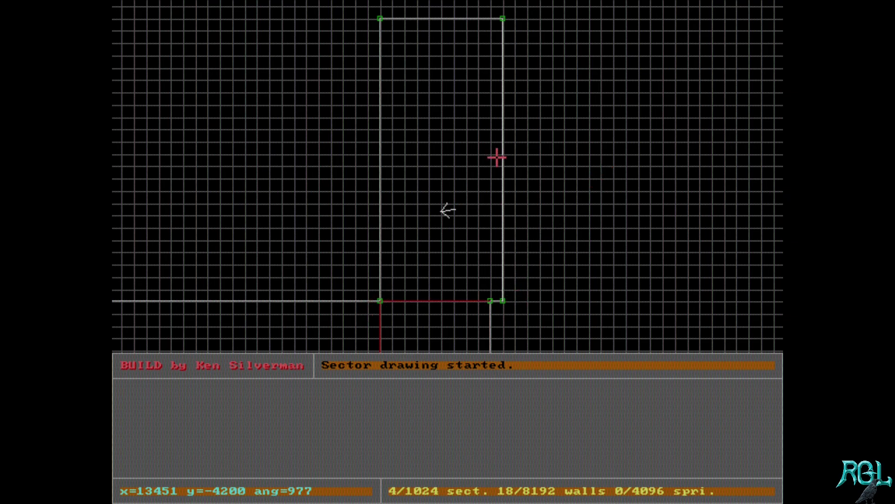
# Step: Move the viewing position back inside the square end sector, near its opening to the corridor
pyautogui.press('Down')
pyautogui.press('Left')
pyautogui.press('Up')
pyautogui.press('Up')
pyautogui.press('Left')
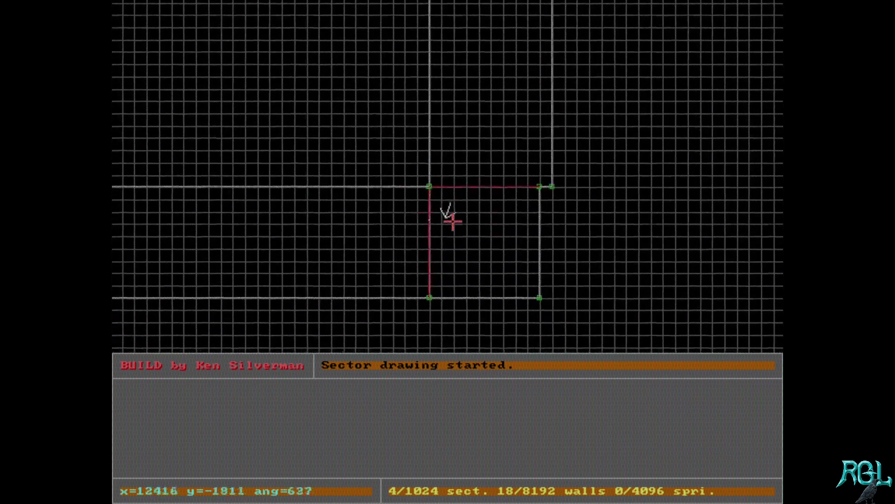